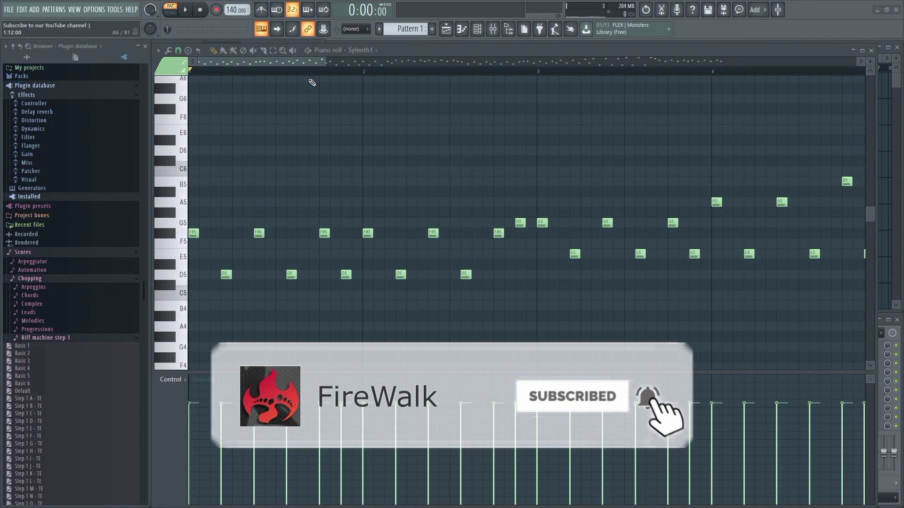
scroll(276, 76, "down", 2)
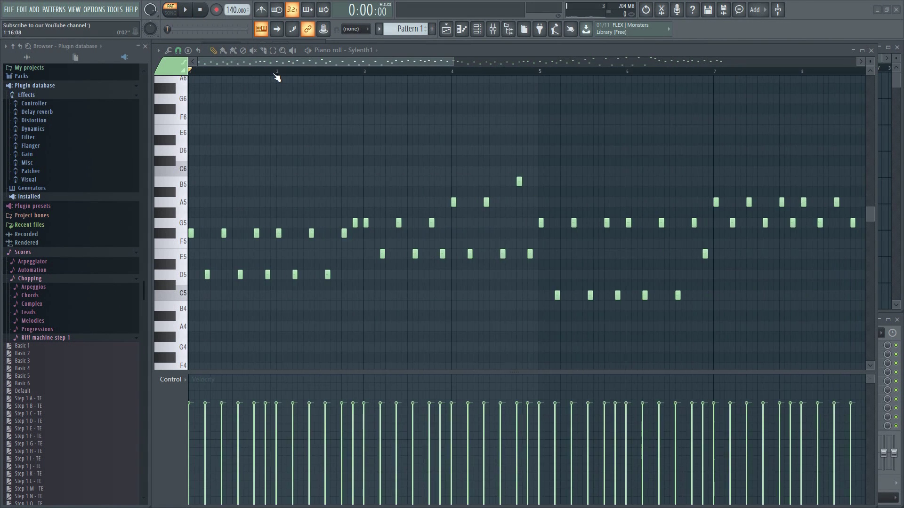
scroll(276, 76, "down", 3)
scroll(276, 76, "down", 1)
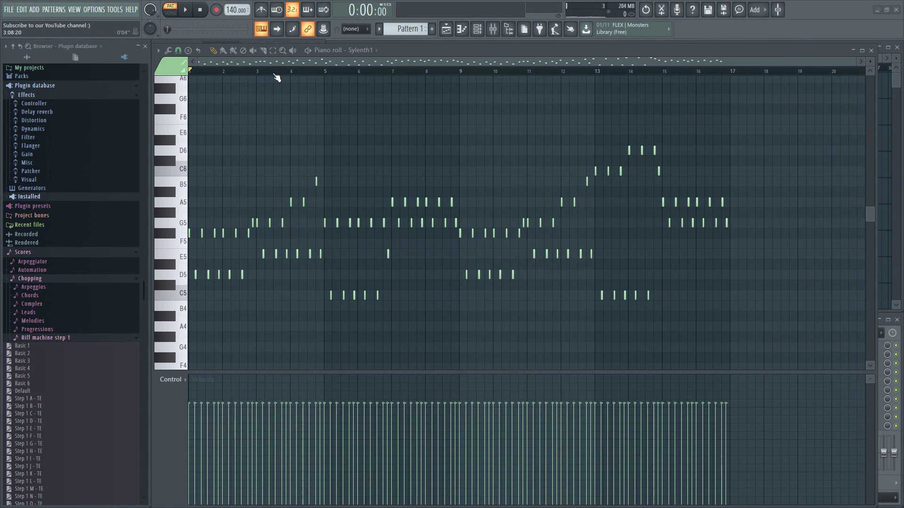
left_click(186, 10)
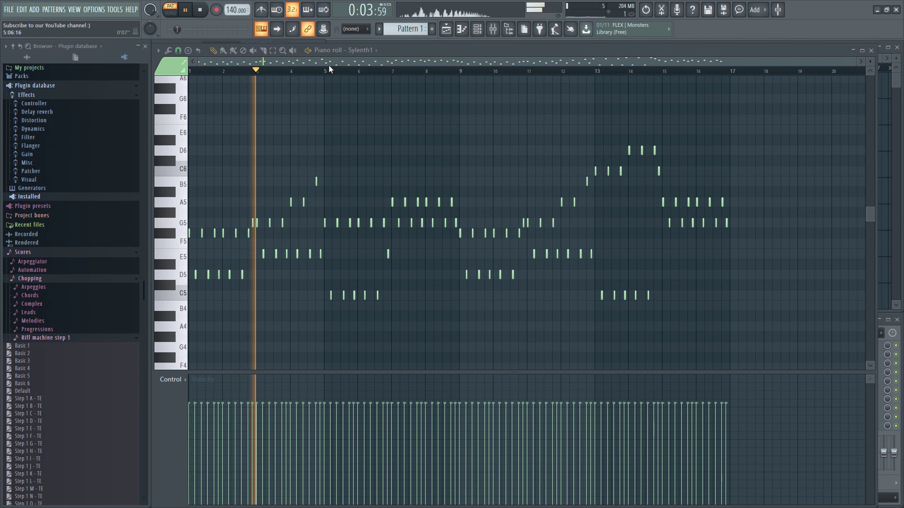
left_click(200, 10)
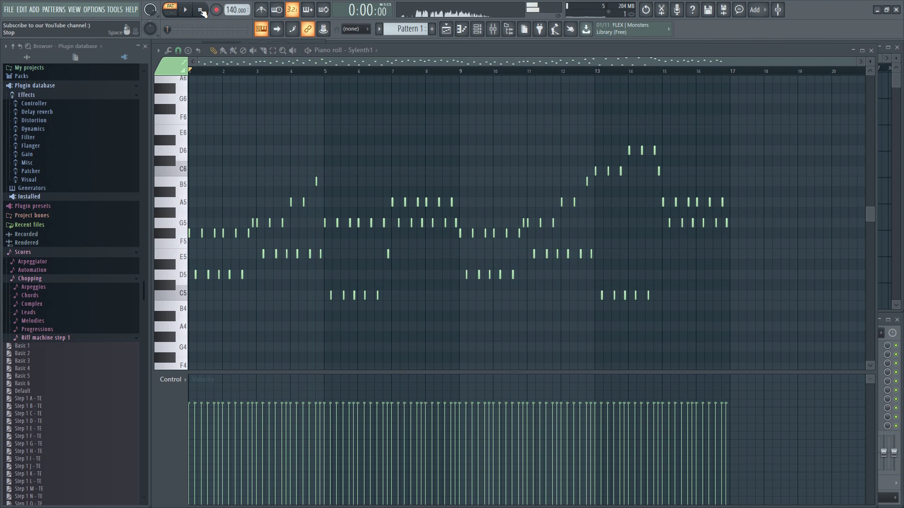
Step: Export the Sylenth1 piano roll melody as 'Lead melody' MIDI file into the MIDI Files folder
left_click(159, 52)
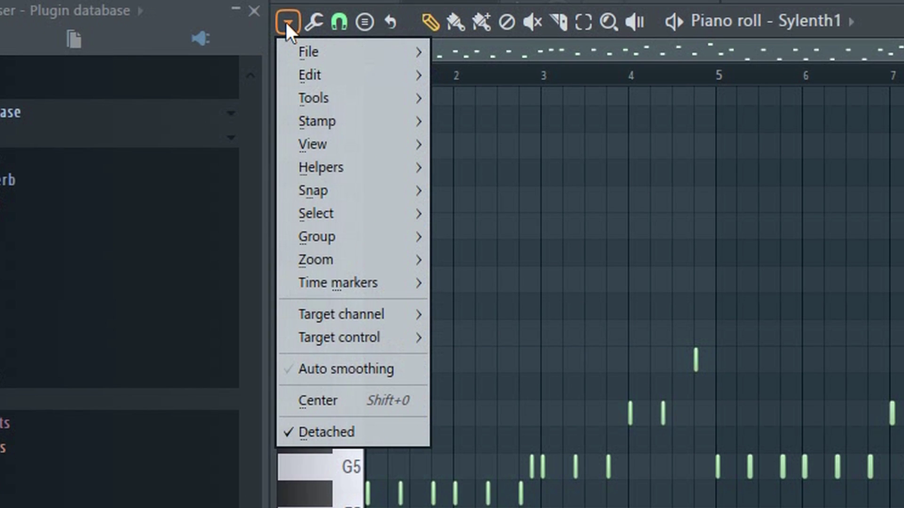
mouse_move(350, 52)
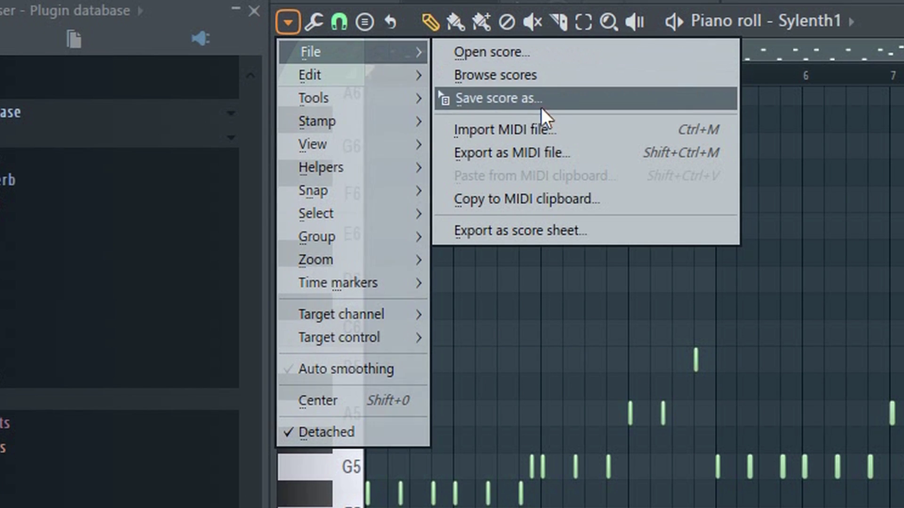
left_click(581, 151)
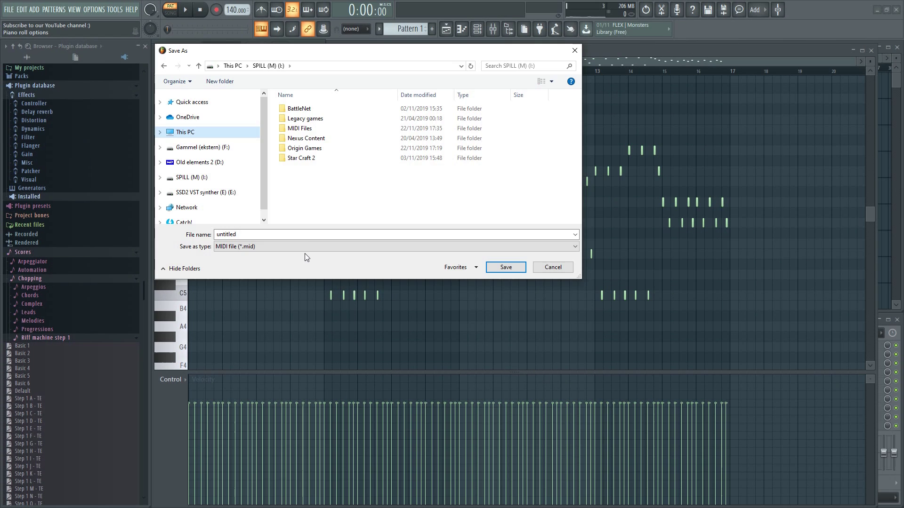
double_click(296, 129)
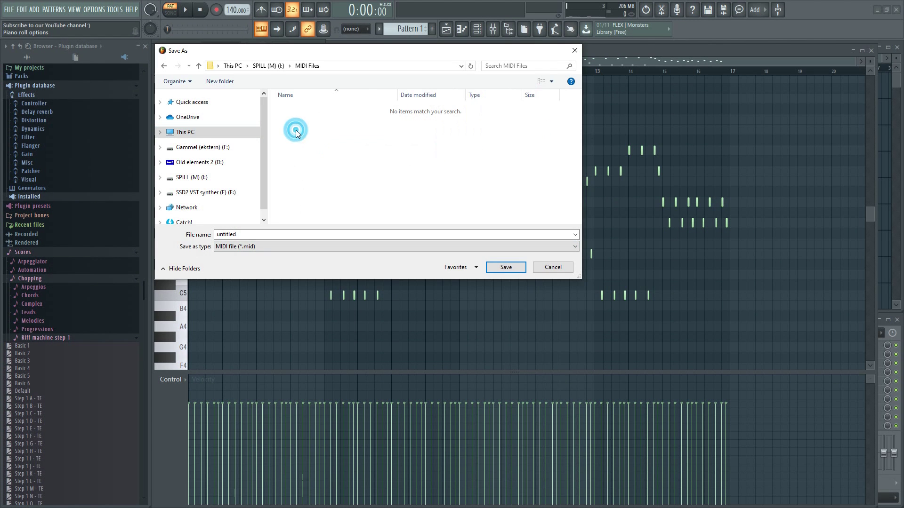
double_click(260, 233)
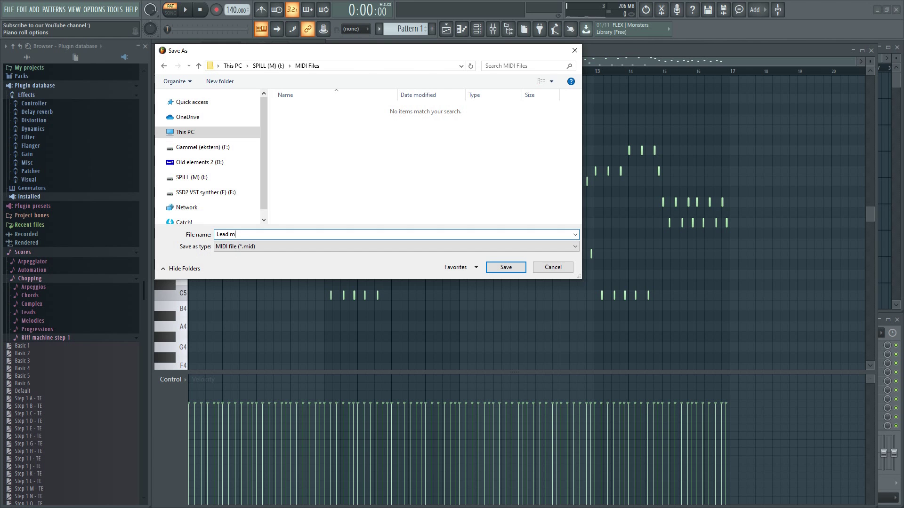
left_click(504, 268)
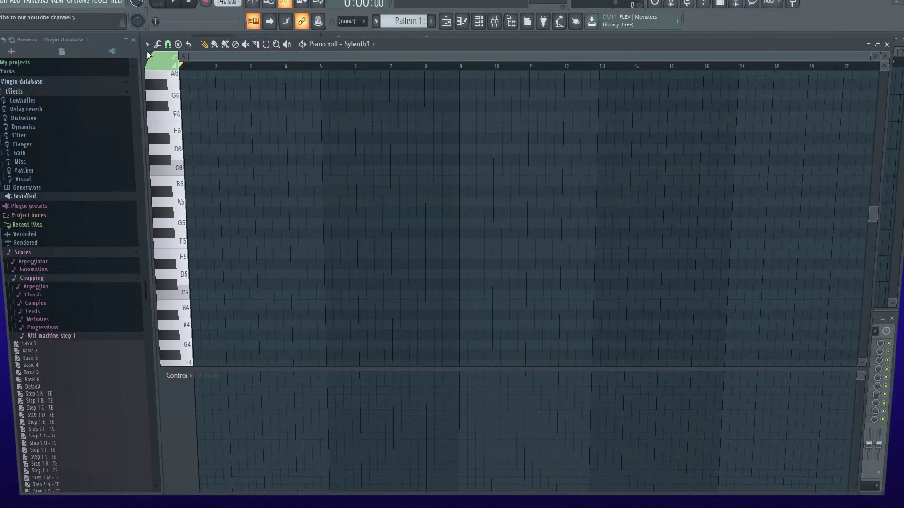
Step: Import 'Lead melody' MIDI file into the cleared Sylenth1 piano roll to restore the melody
left_click(148, 46)
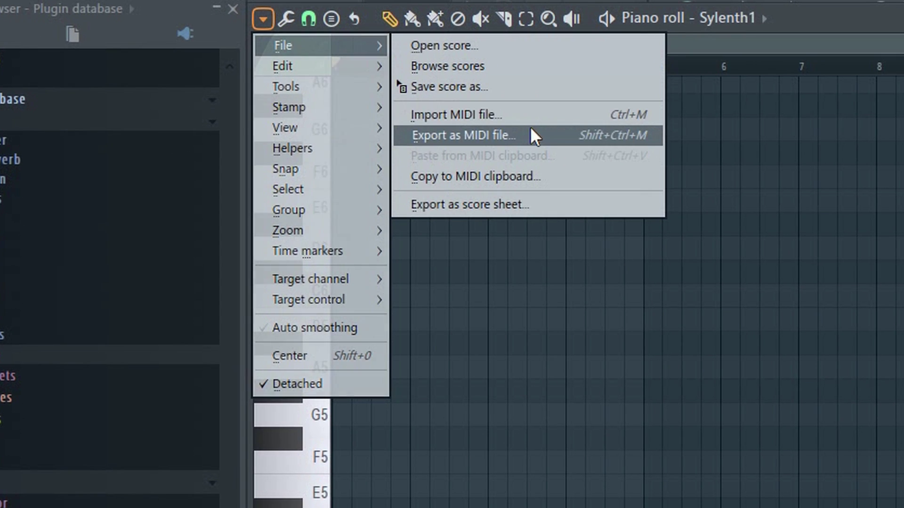
left_click(532, 115)
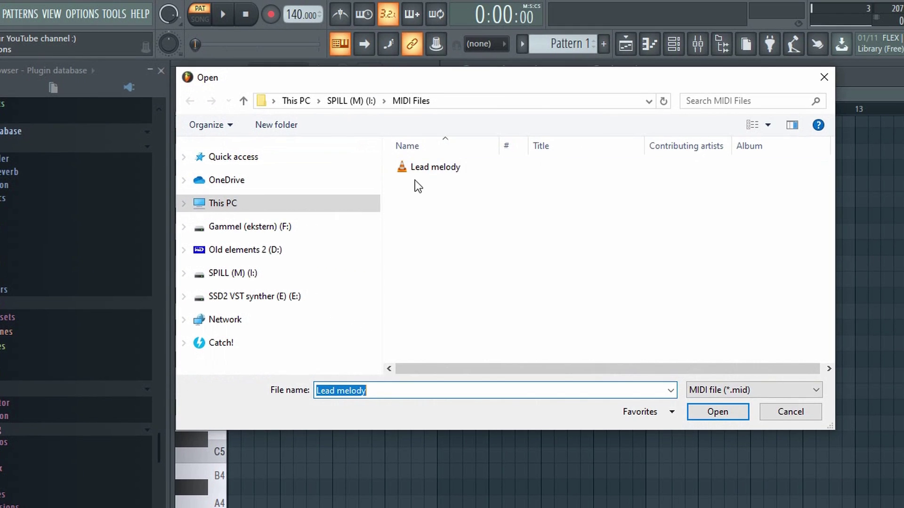
left_click(427, 169)
left_click(715, 410)
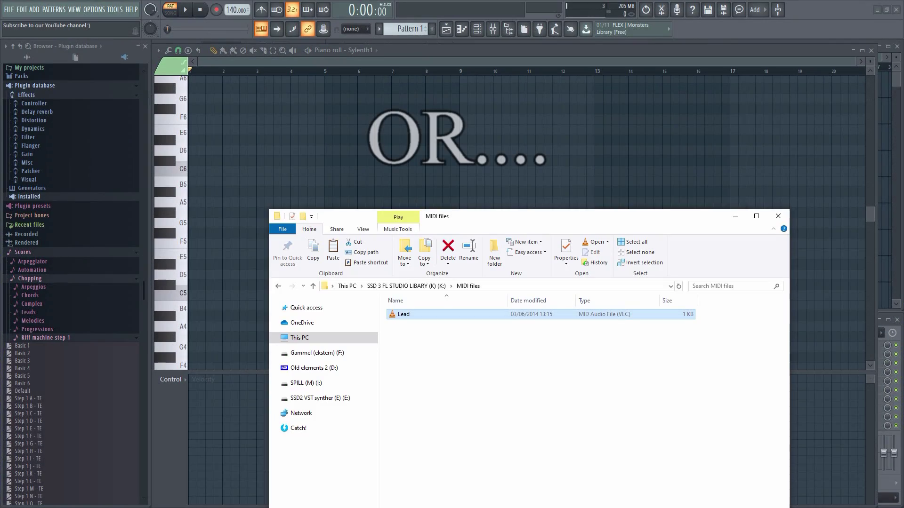
Step: Drag the Lead .mid file from File Explorer onto the Sylenth1 piano roll
left_click_drag(247, 159, 248, 159)
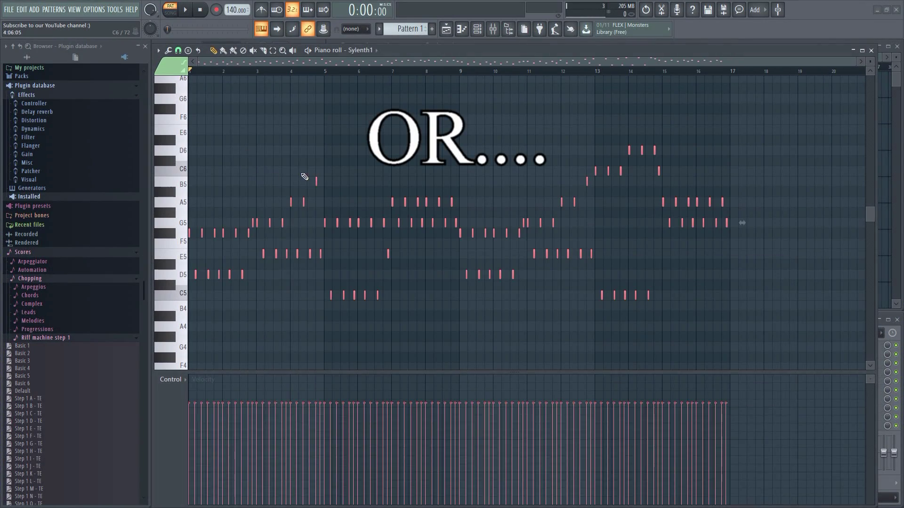